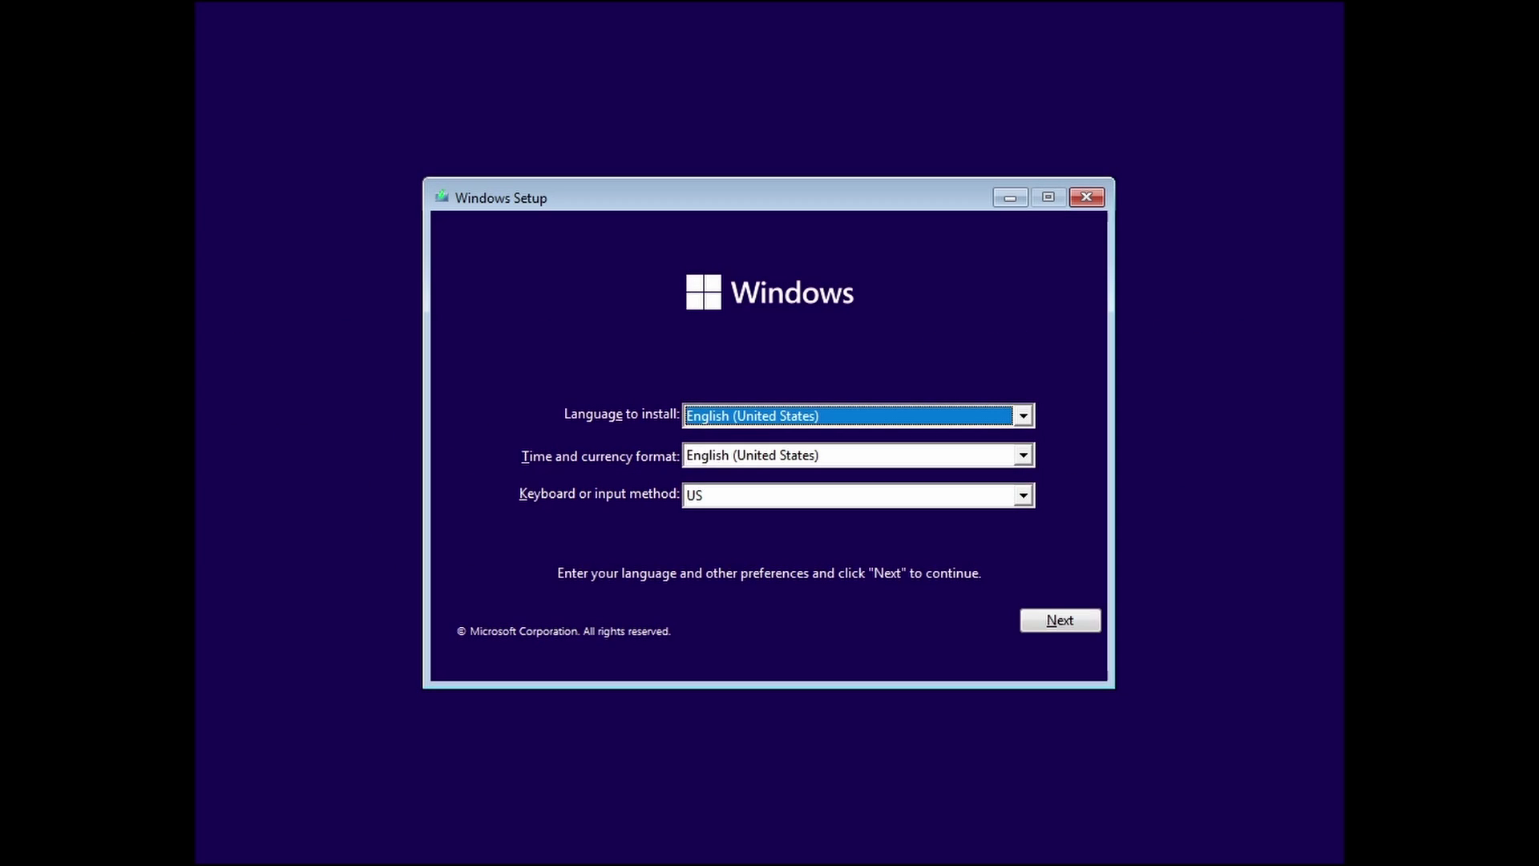
# - Accept language, product key and license, choose Custom install, and target Disk 0's 256 GB unallocated space
pyautogui.press('Return')
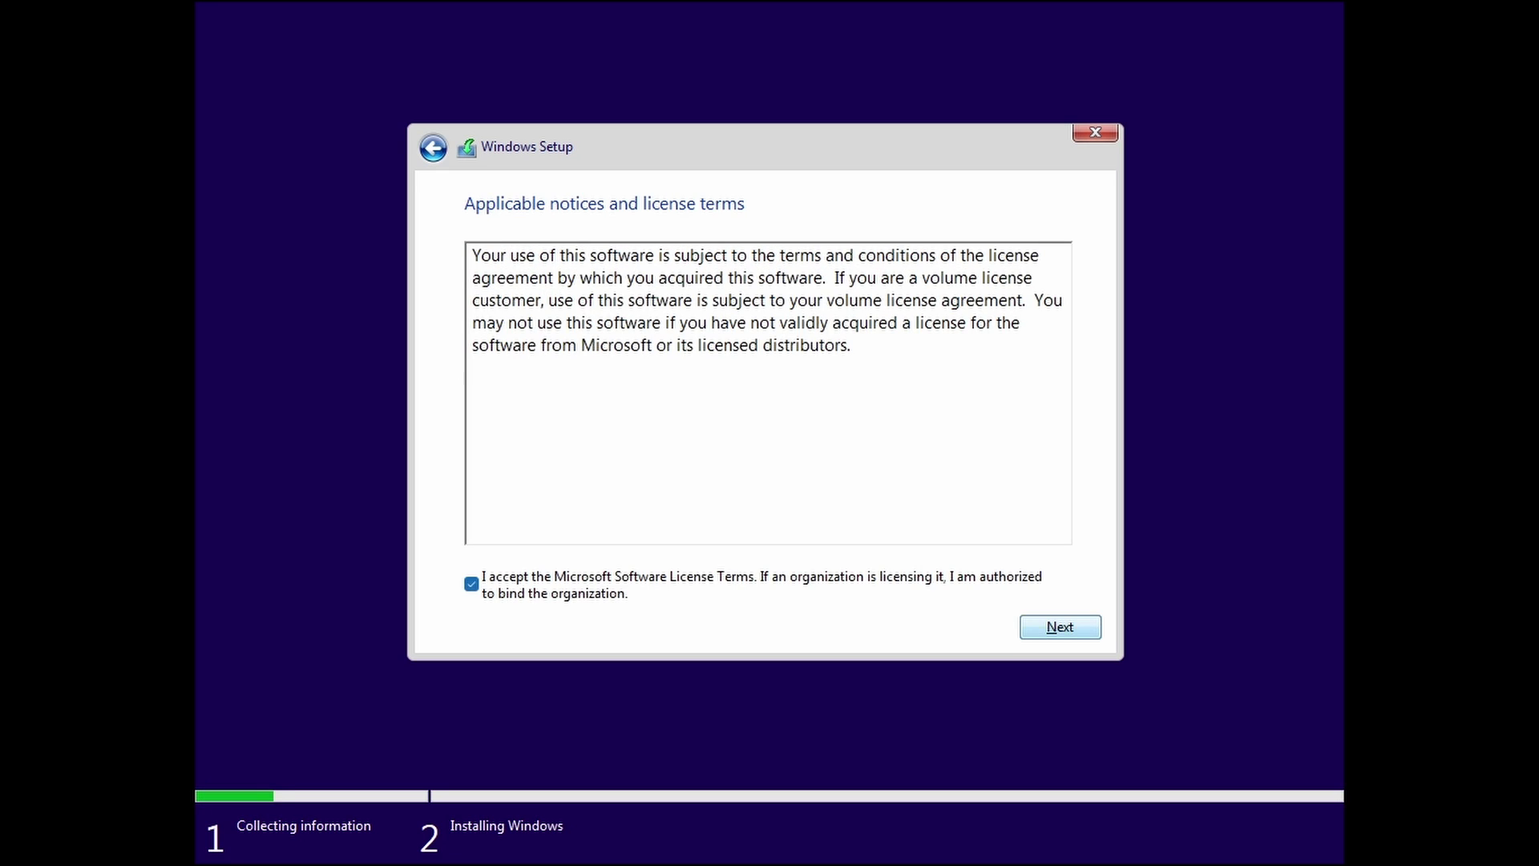
pyautogui.press('Return')
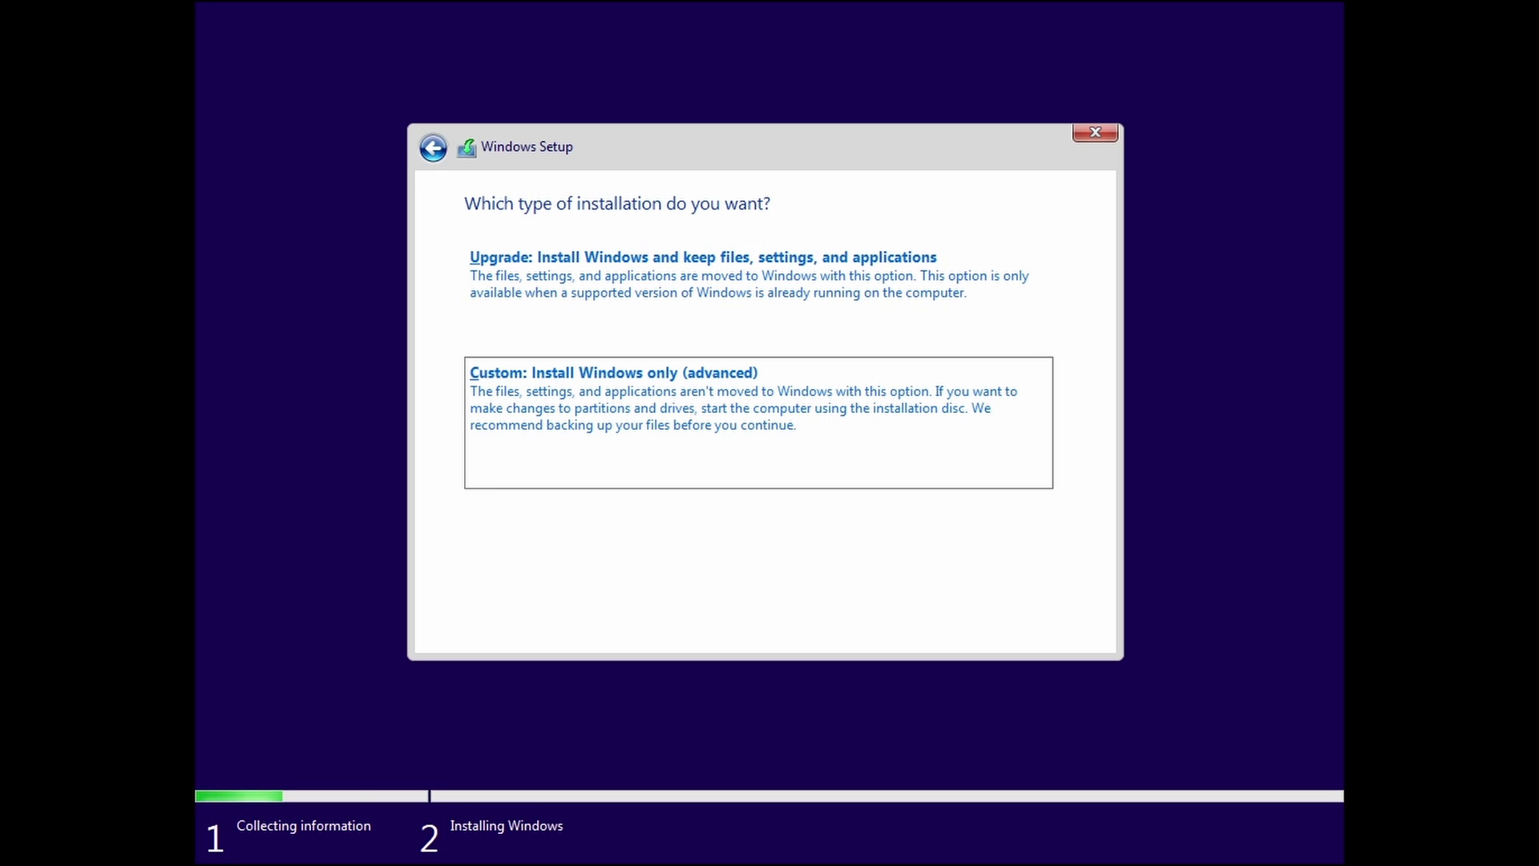
pyautogui.press('Return')
pyautogui.press('Return')
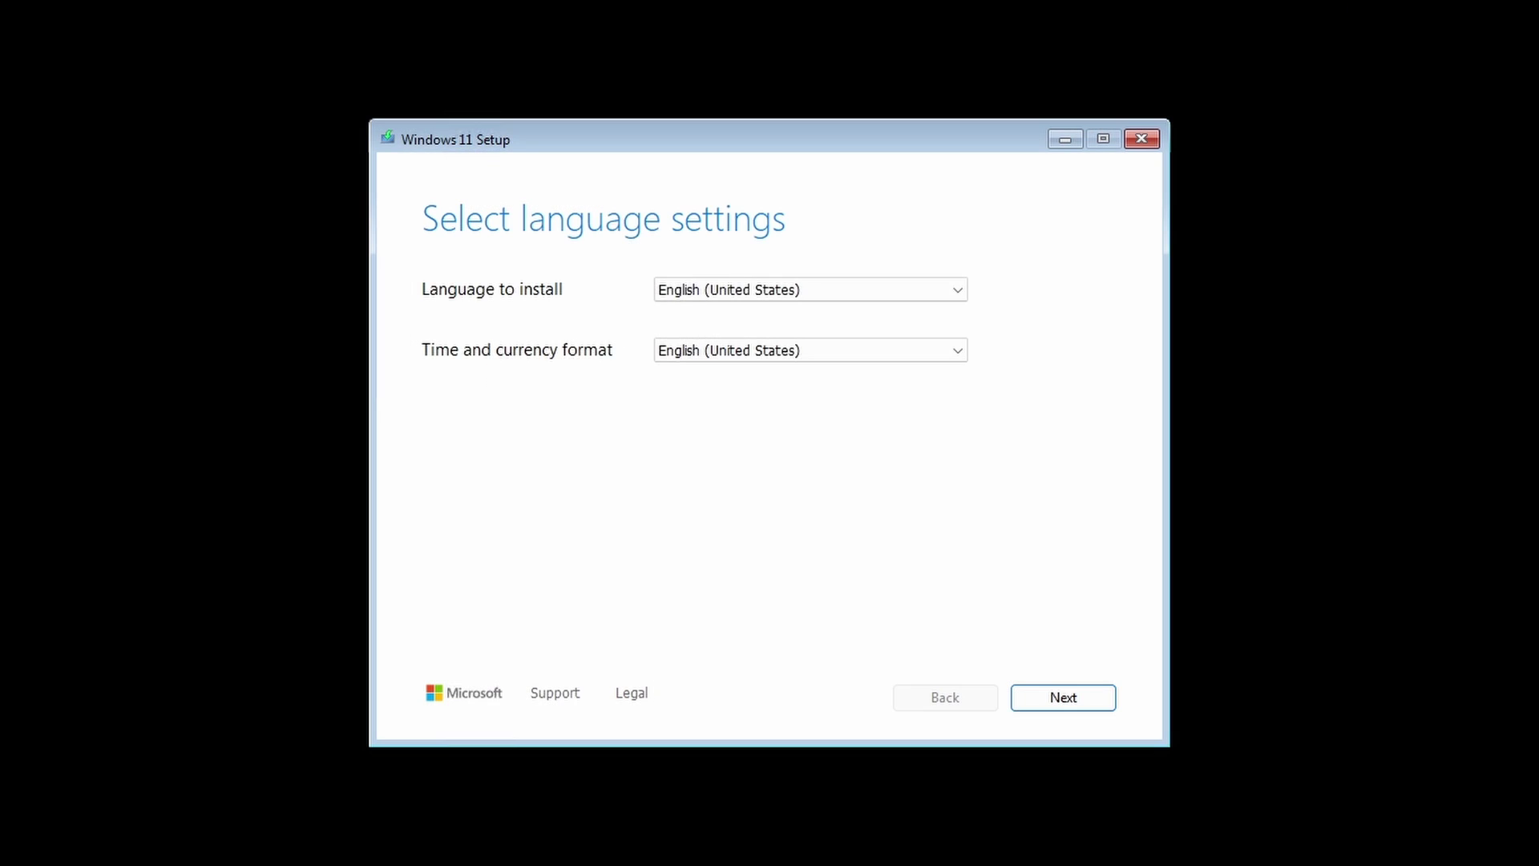
pyautogui.press('Return')
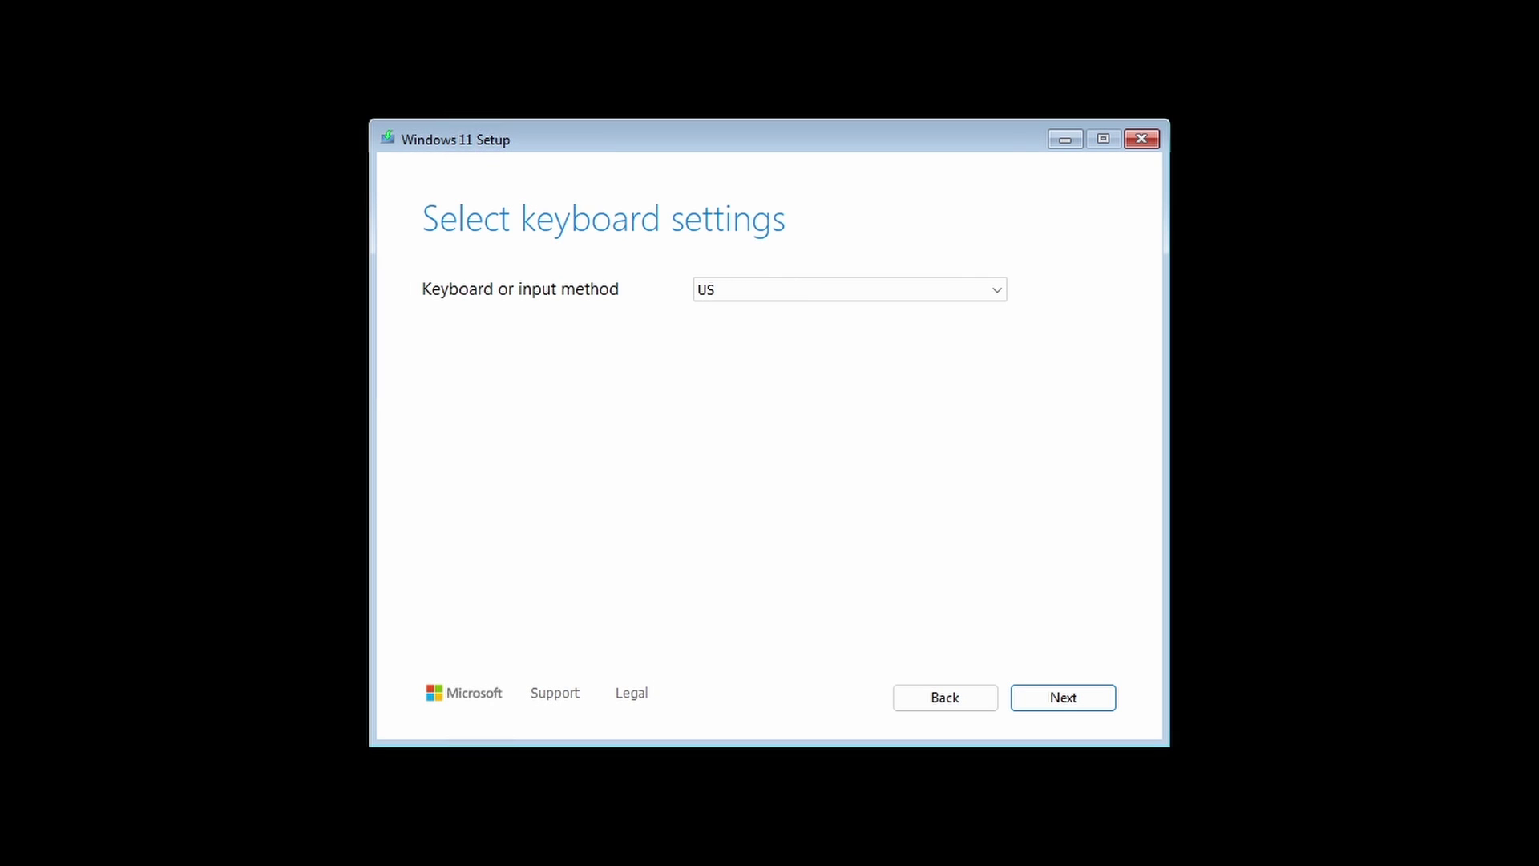
pyautogui.press('Return')
pyautogui.press('space')
pyautogui.press('Return')
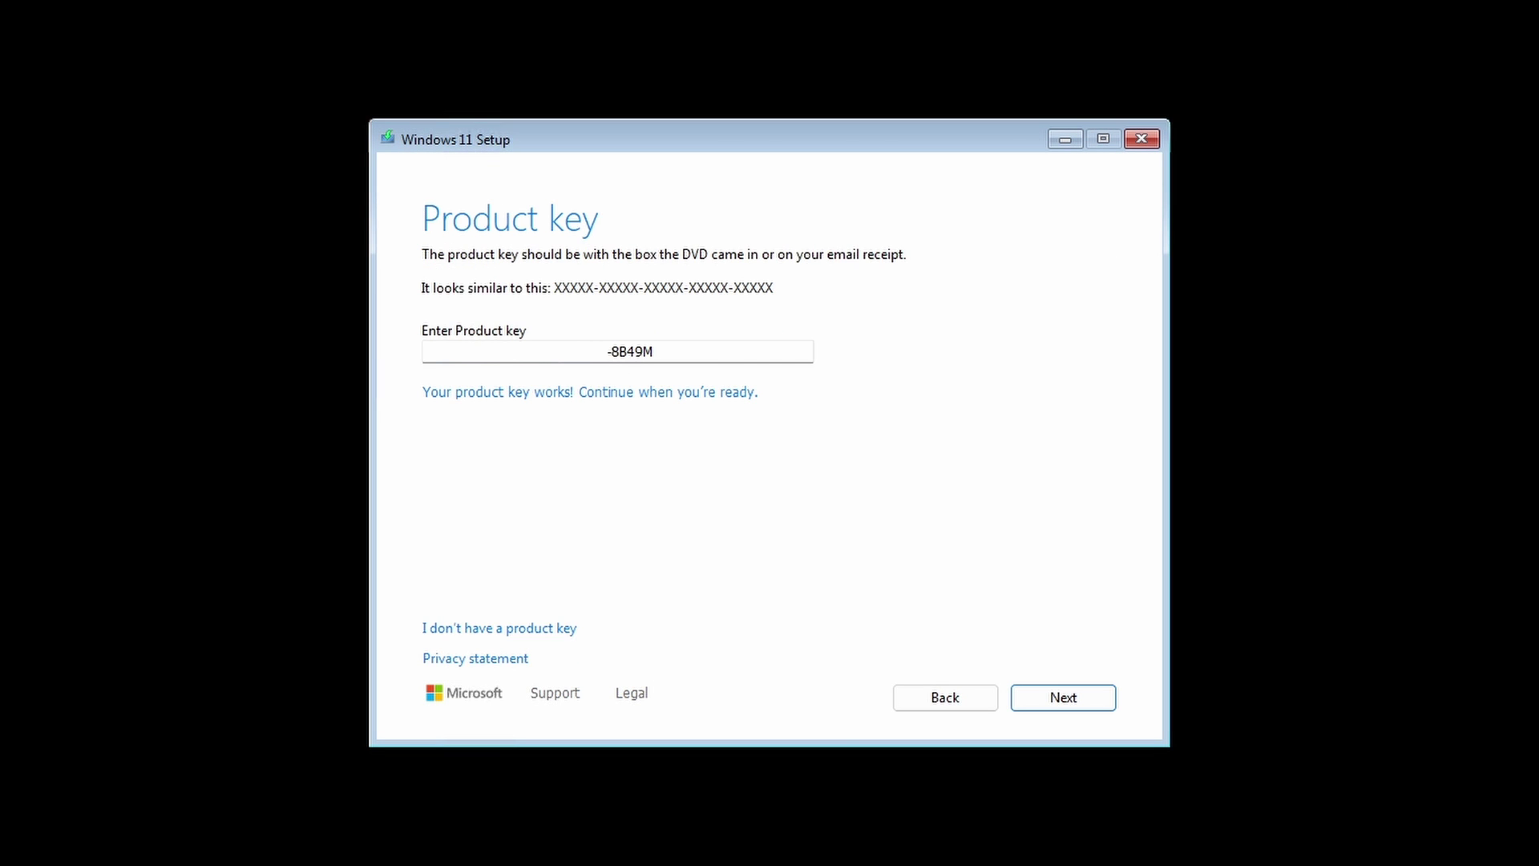
pyautogui.press('Return')
pyautogui.press('Return')
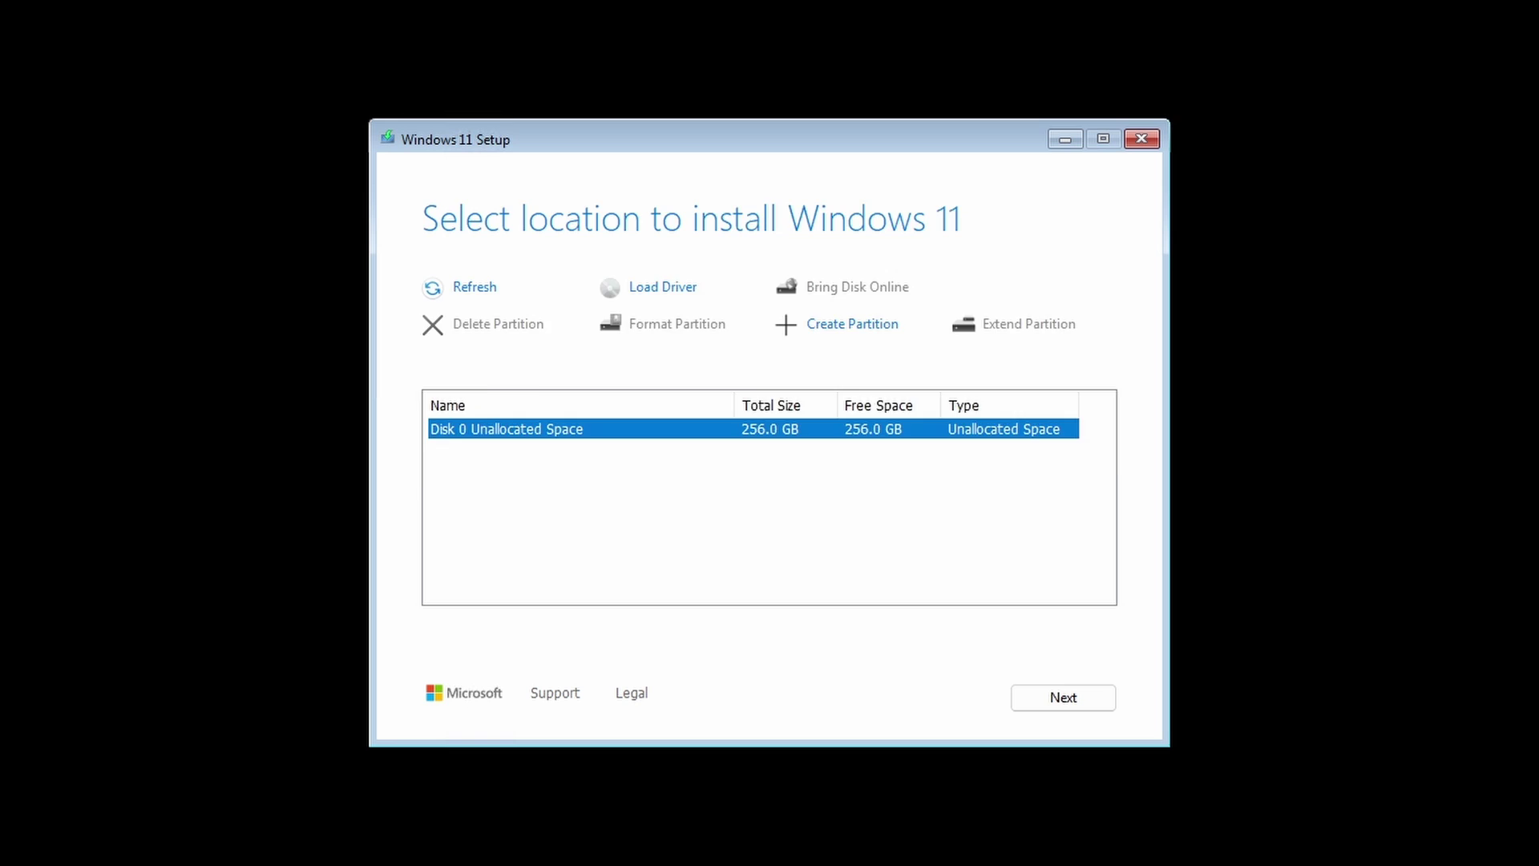
pyautogui.press('Return')
pyautogui.press('Return')
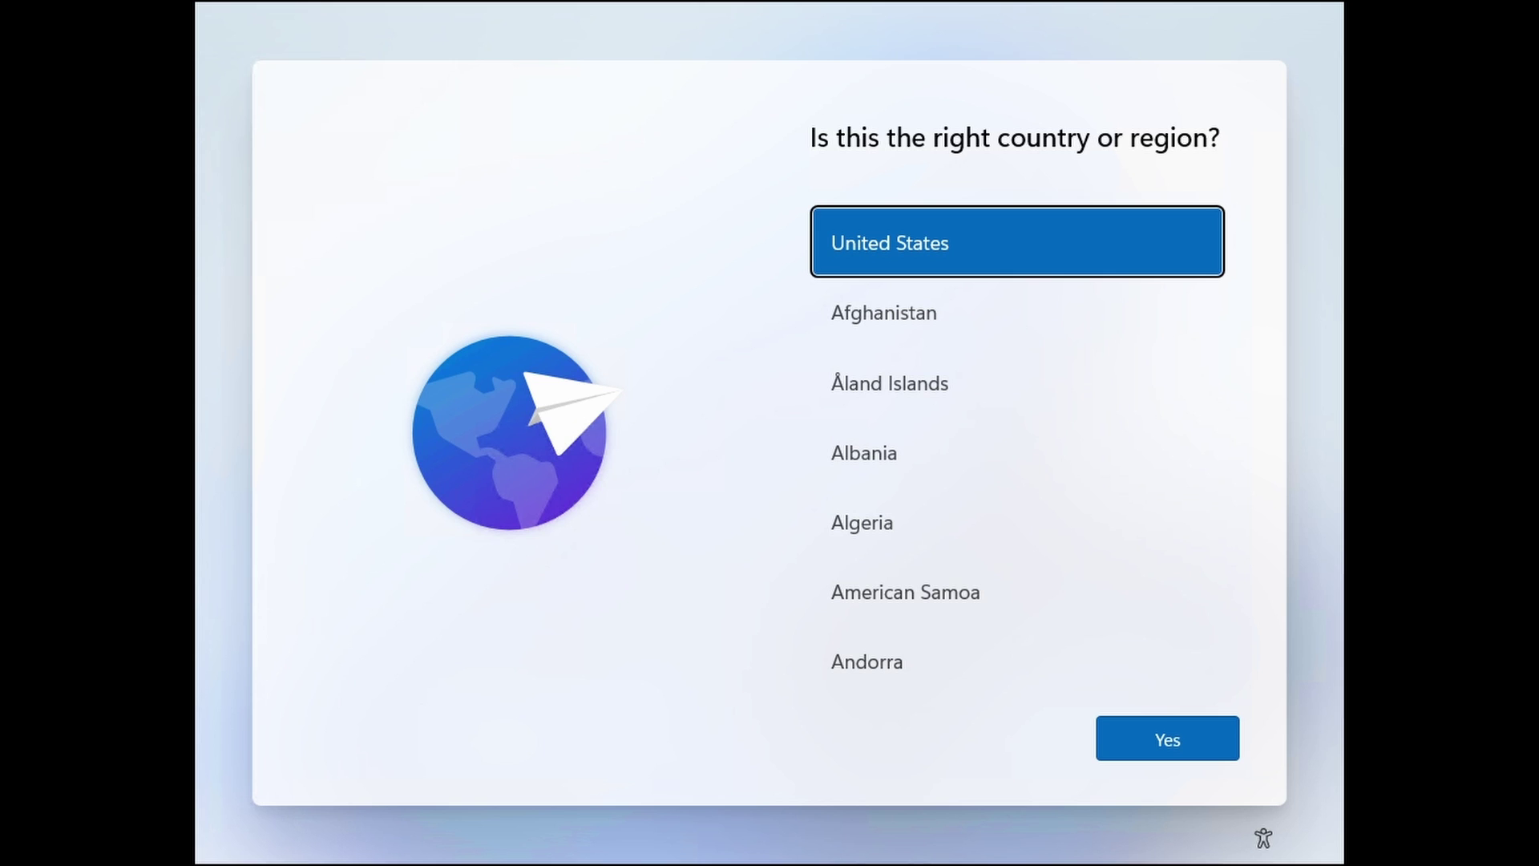
# - Open a command prompt with Shift+F10 and run oobe\BypassNRO.cmd to restart setup
pyautogui.hotkey('shift', 'F10')
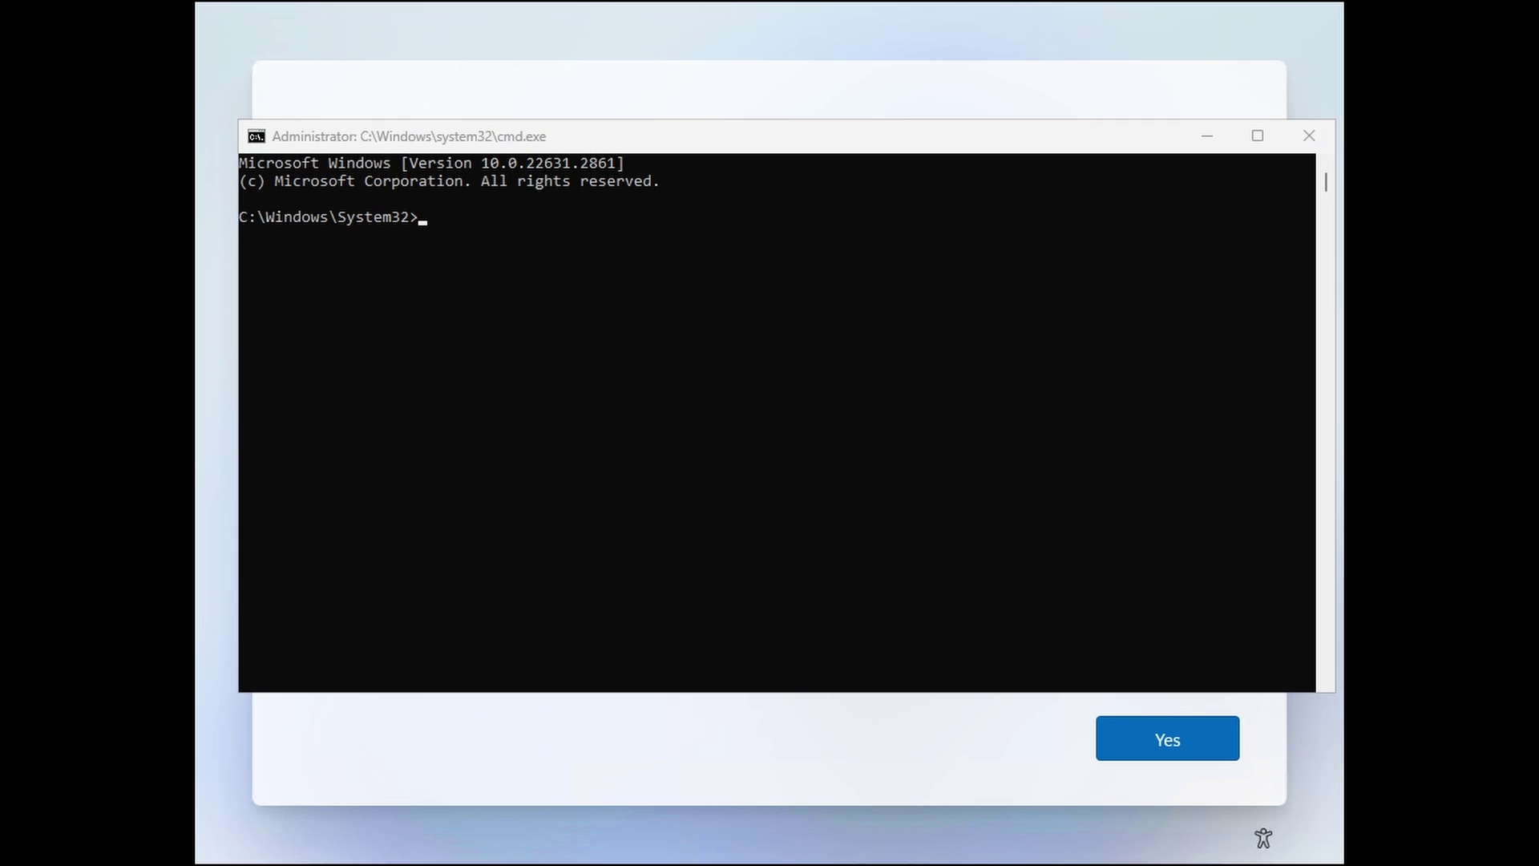
pyautogui.click(323, 468)
pyautogui.write('oobe\\')
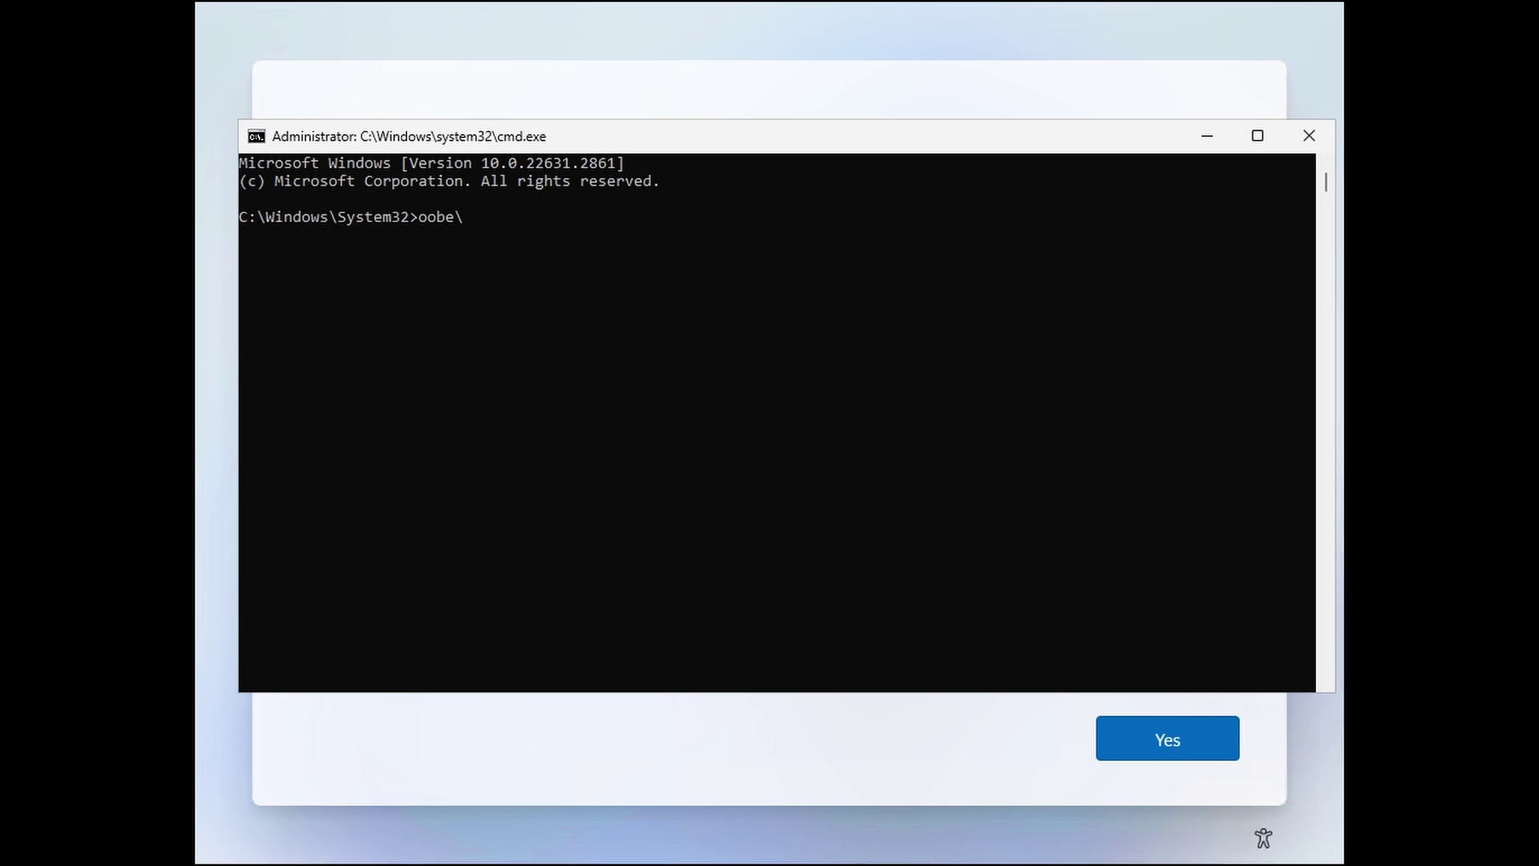
pyautogui.write('B')
pyautogui.press('Tab')
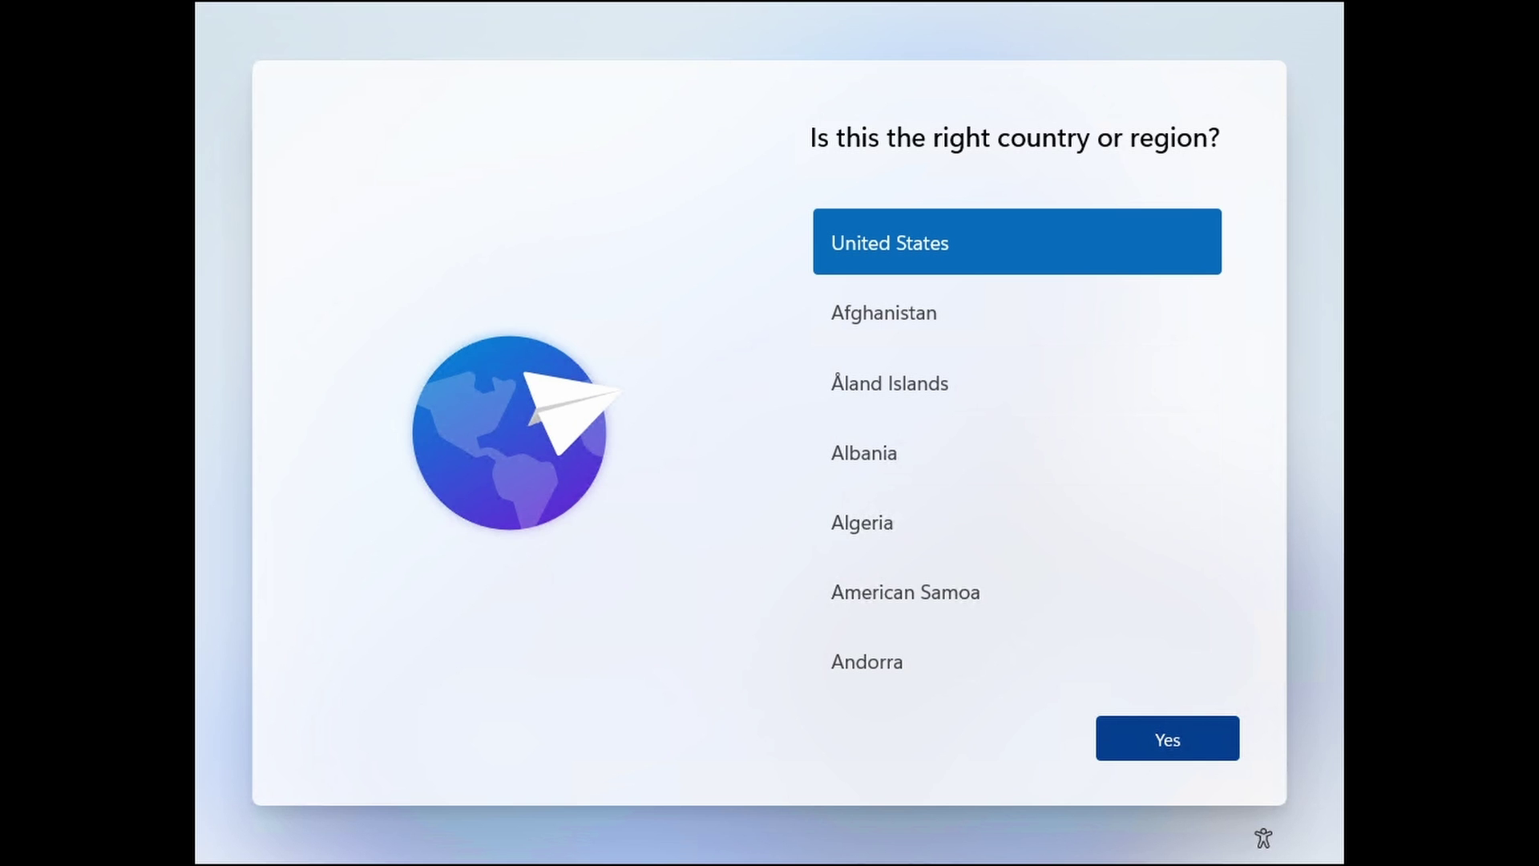
# - Confirm United States region and US keyboard, and name the local account ComputerDude
pyautogui.press('Return')
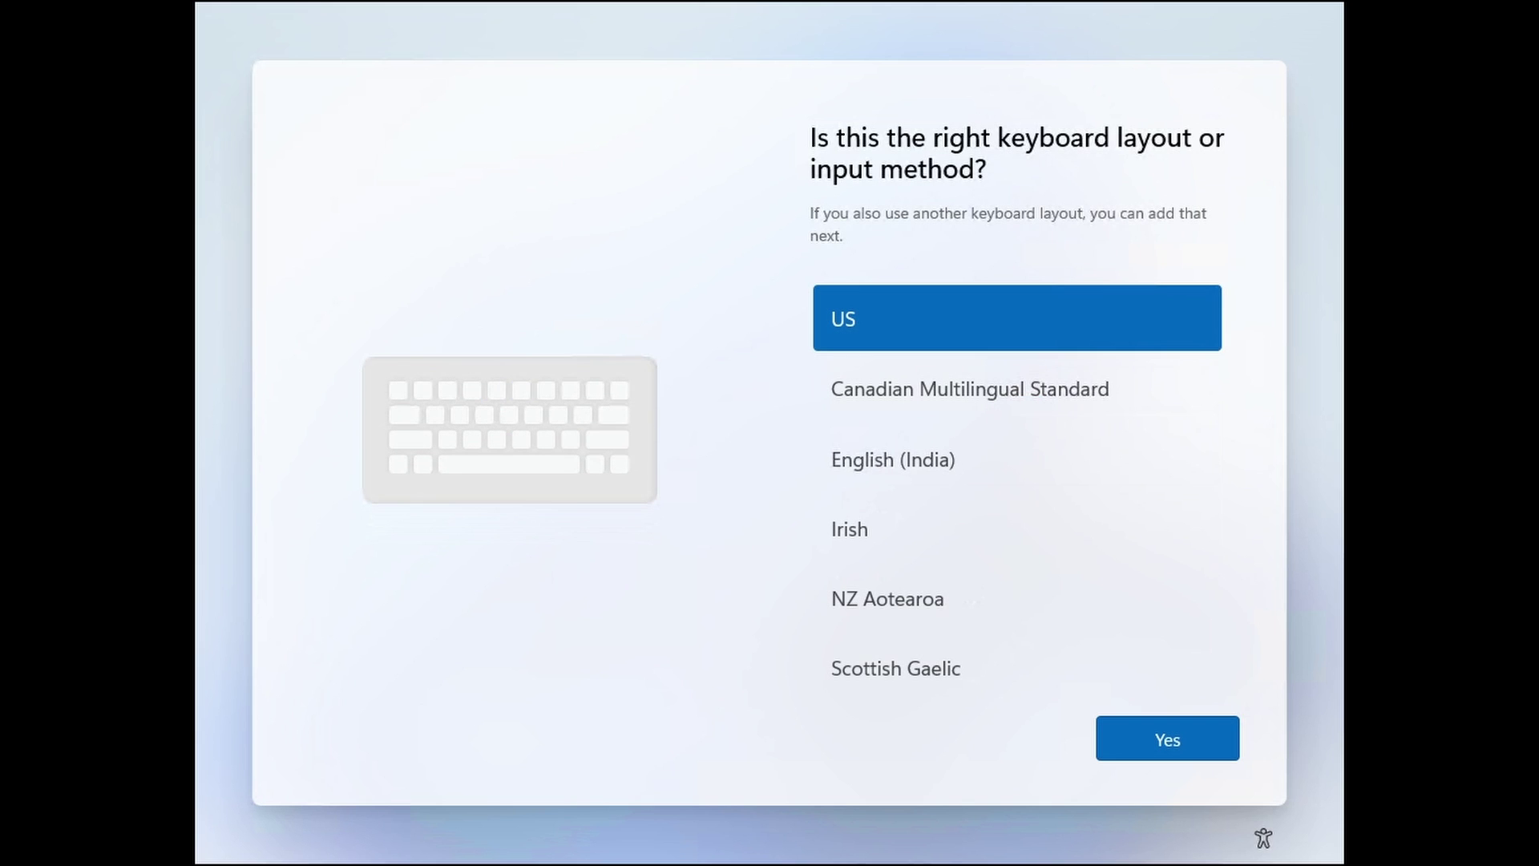
pyautogui.press('Return')
pyautogui.press('Return')
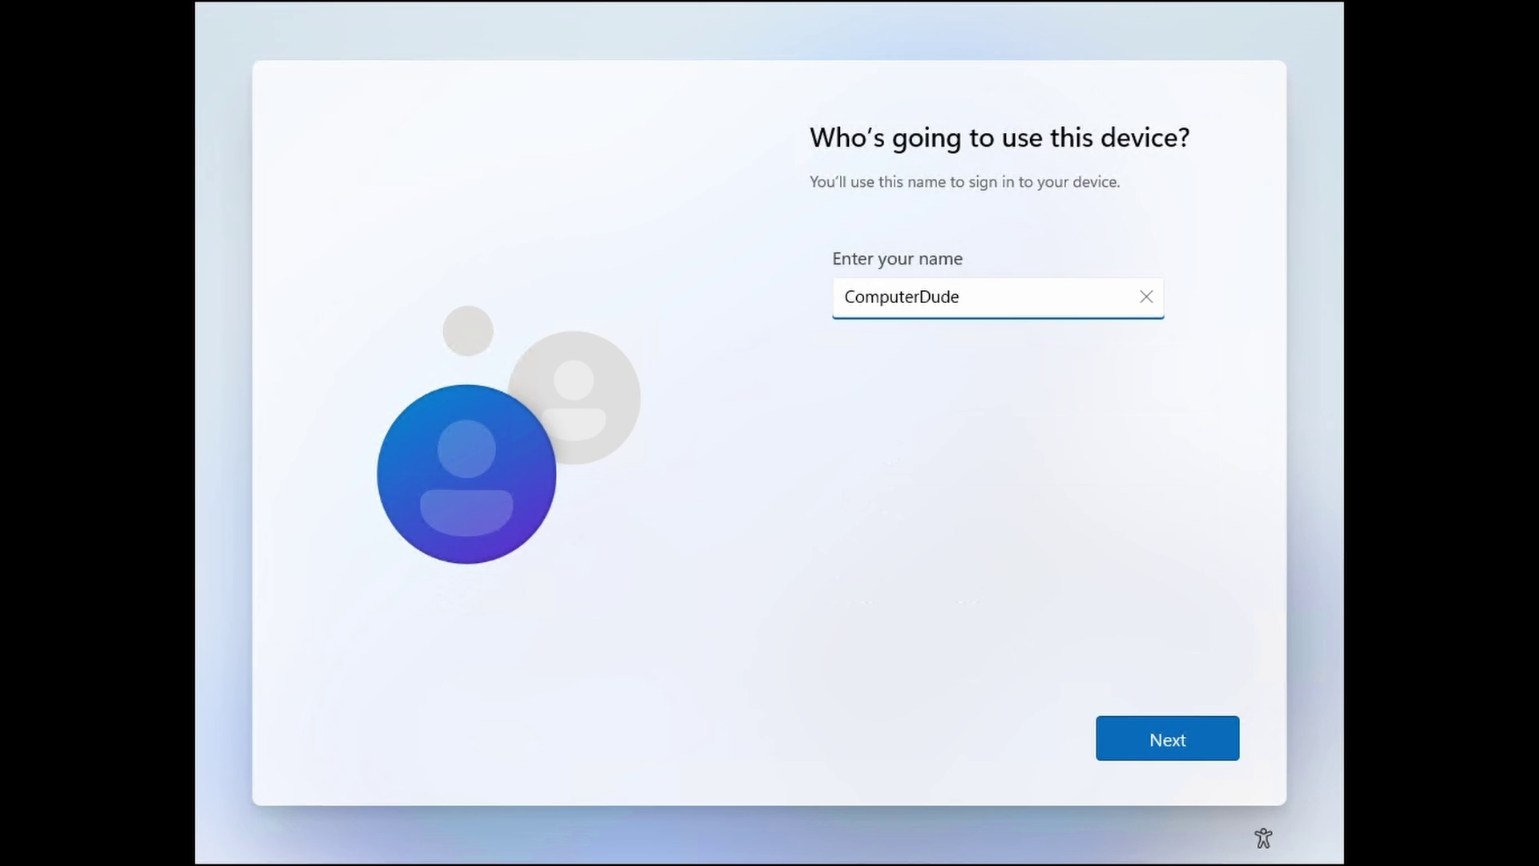
pyautogui.press('Return')
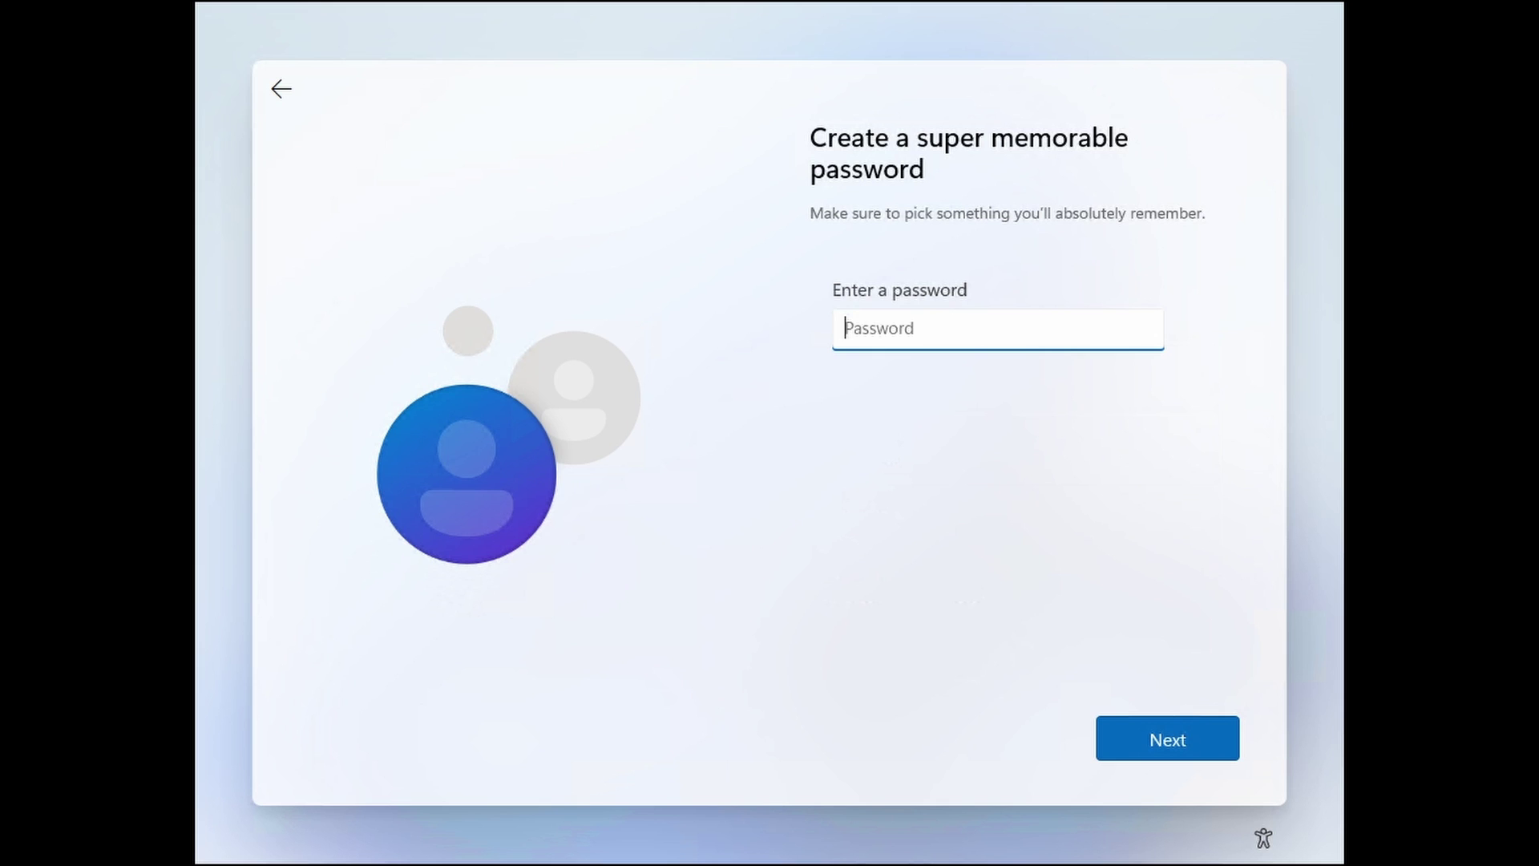
# - Set and confirm the account password, then continue through the privacy settings
pyautogui.write('password123')
pyautogui.press('Return')
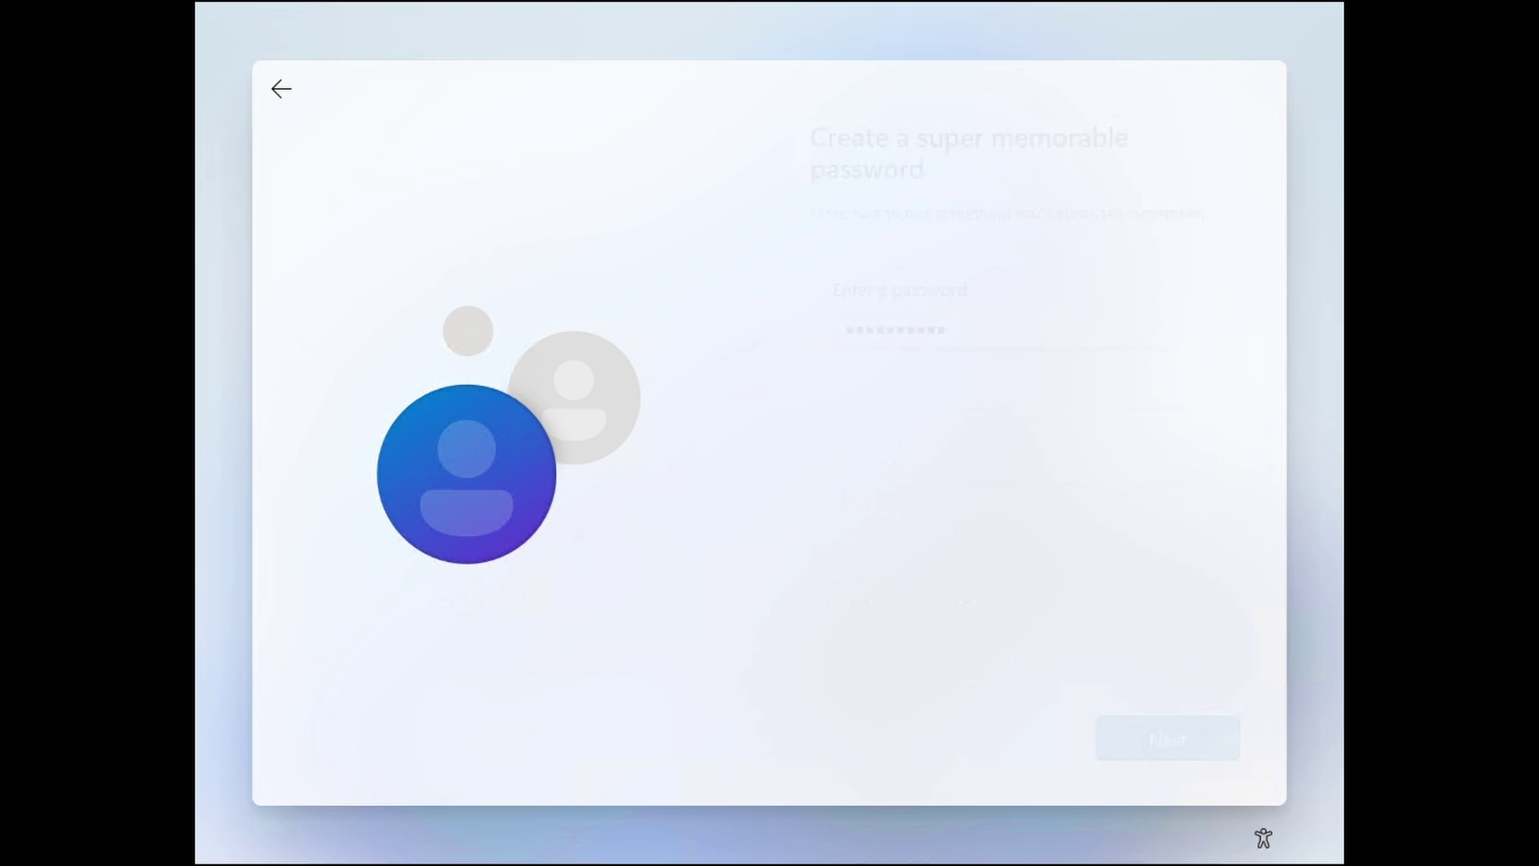
pyautogui.write('password123')
pyautogui.press('Return')
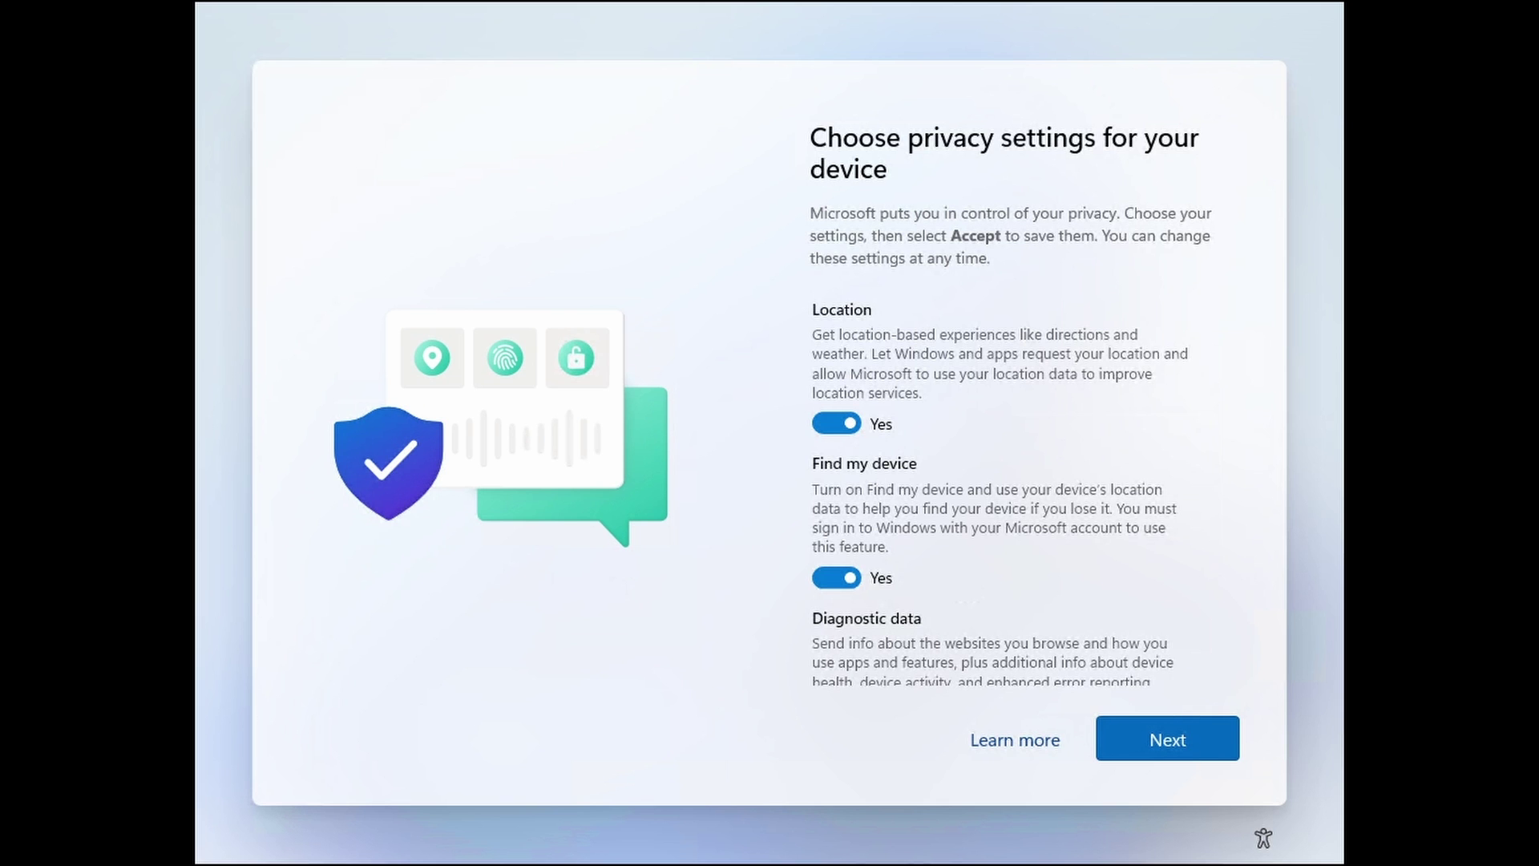
pyautogui.press('Return')
pyautogui.press('Return')
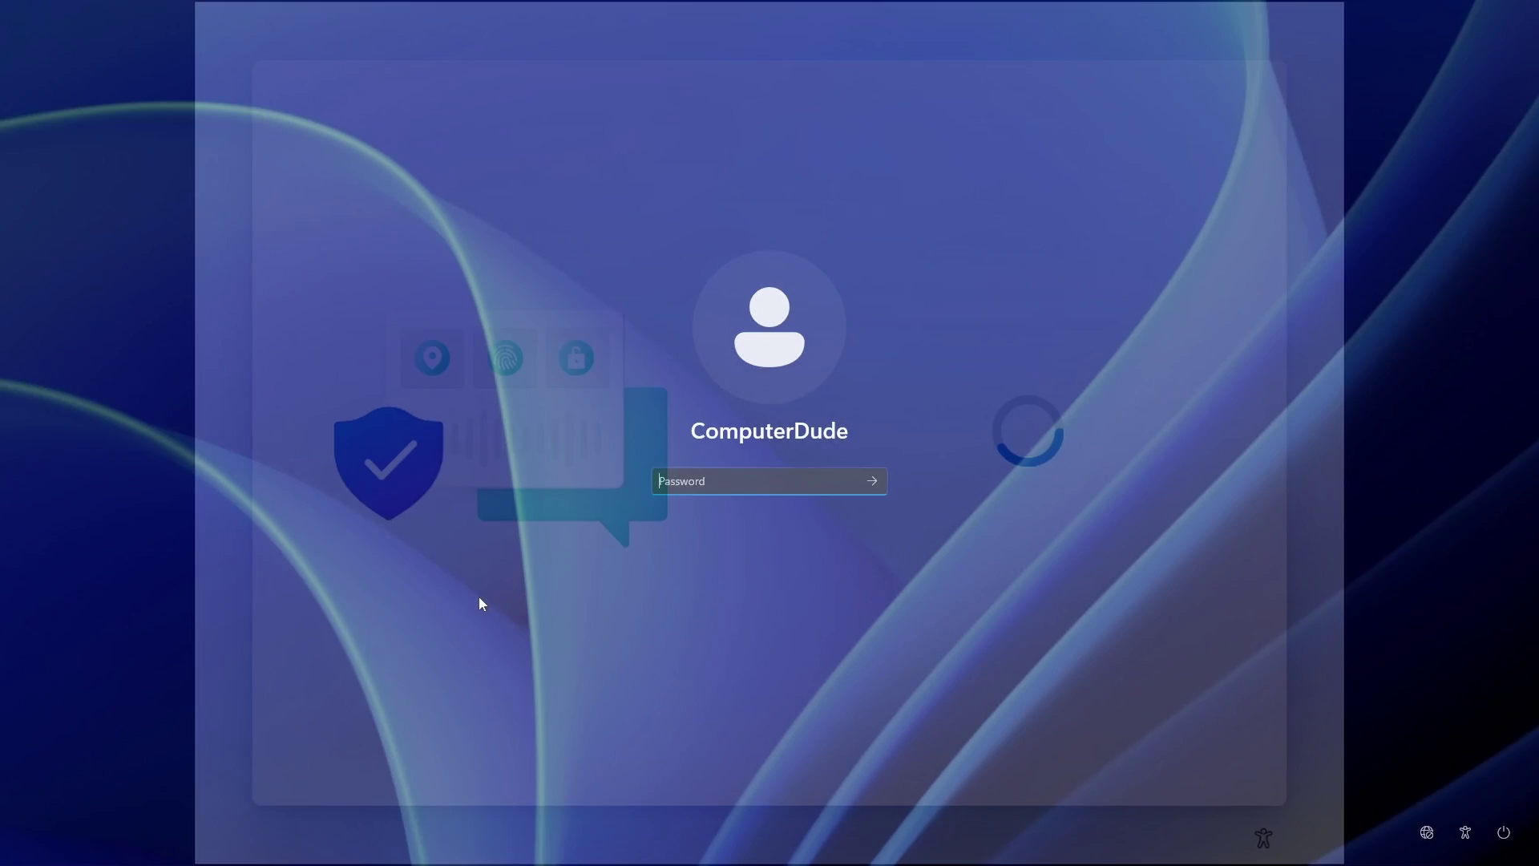
# - Sign in to ComputerDude with its password and highlight the Windows 11 Pro edition text
pyautogui.write('aaaaaaaaaaaaa')
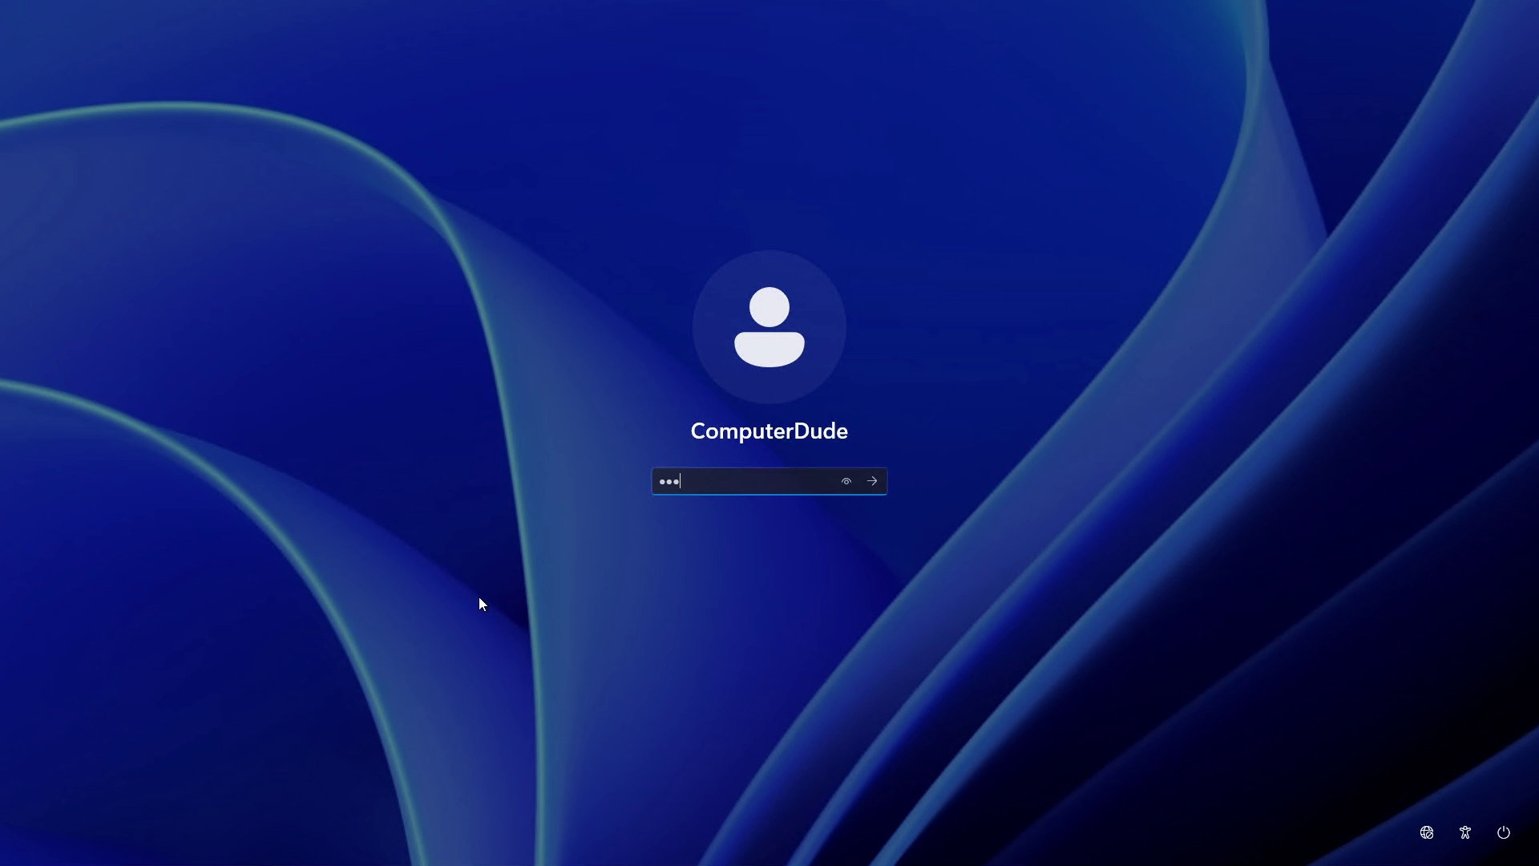
pyautogui.press('Return')
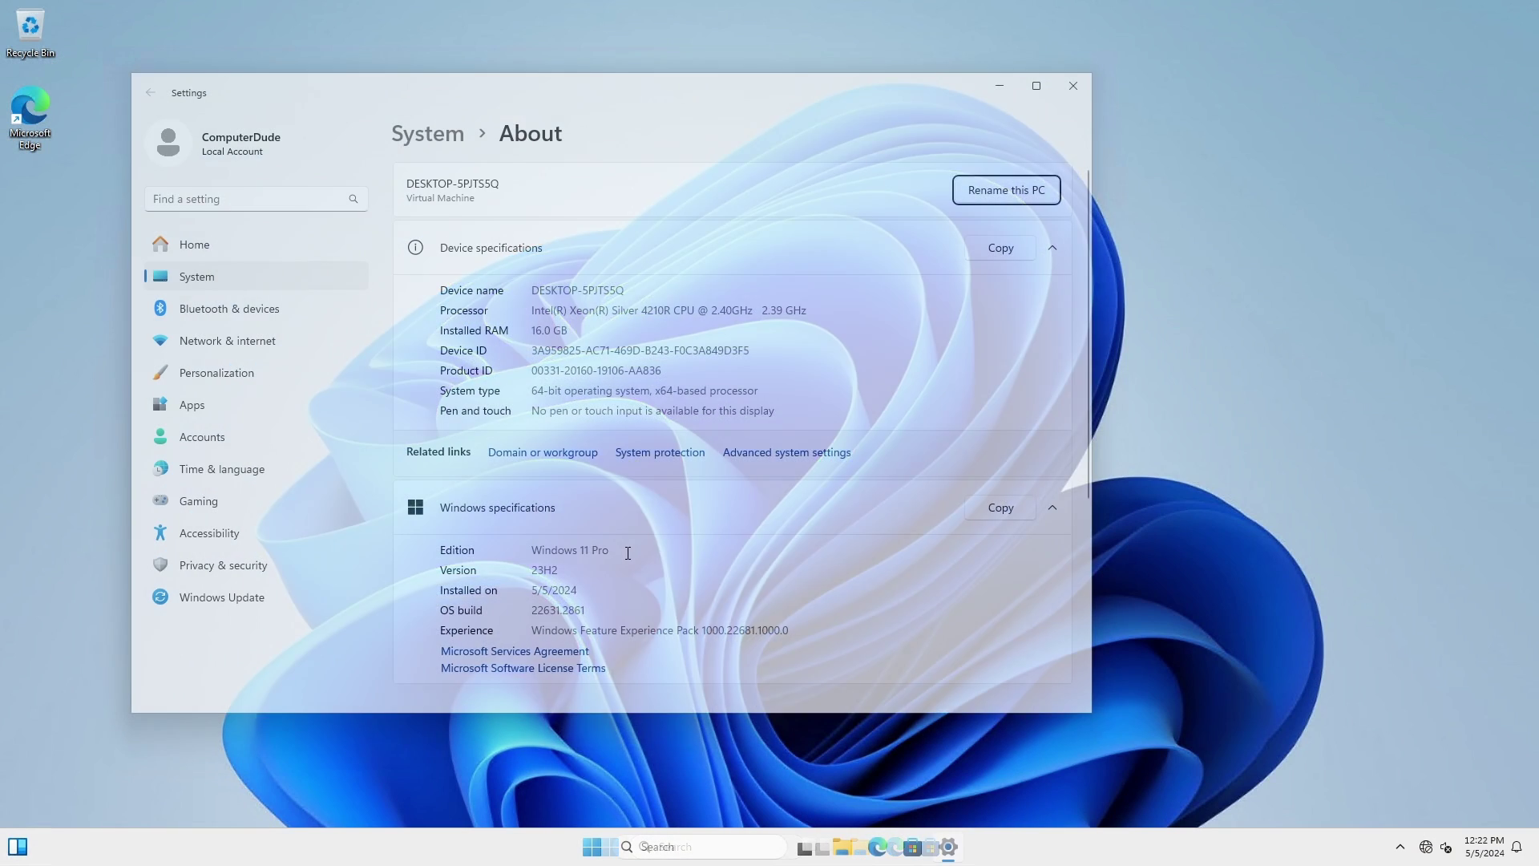
pyautogui.moveTo(628, 553); pyautogui.dragTo(533, 550)
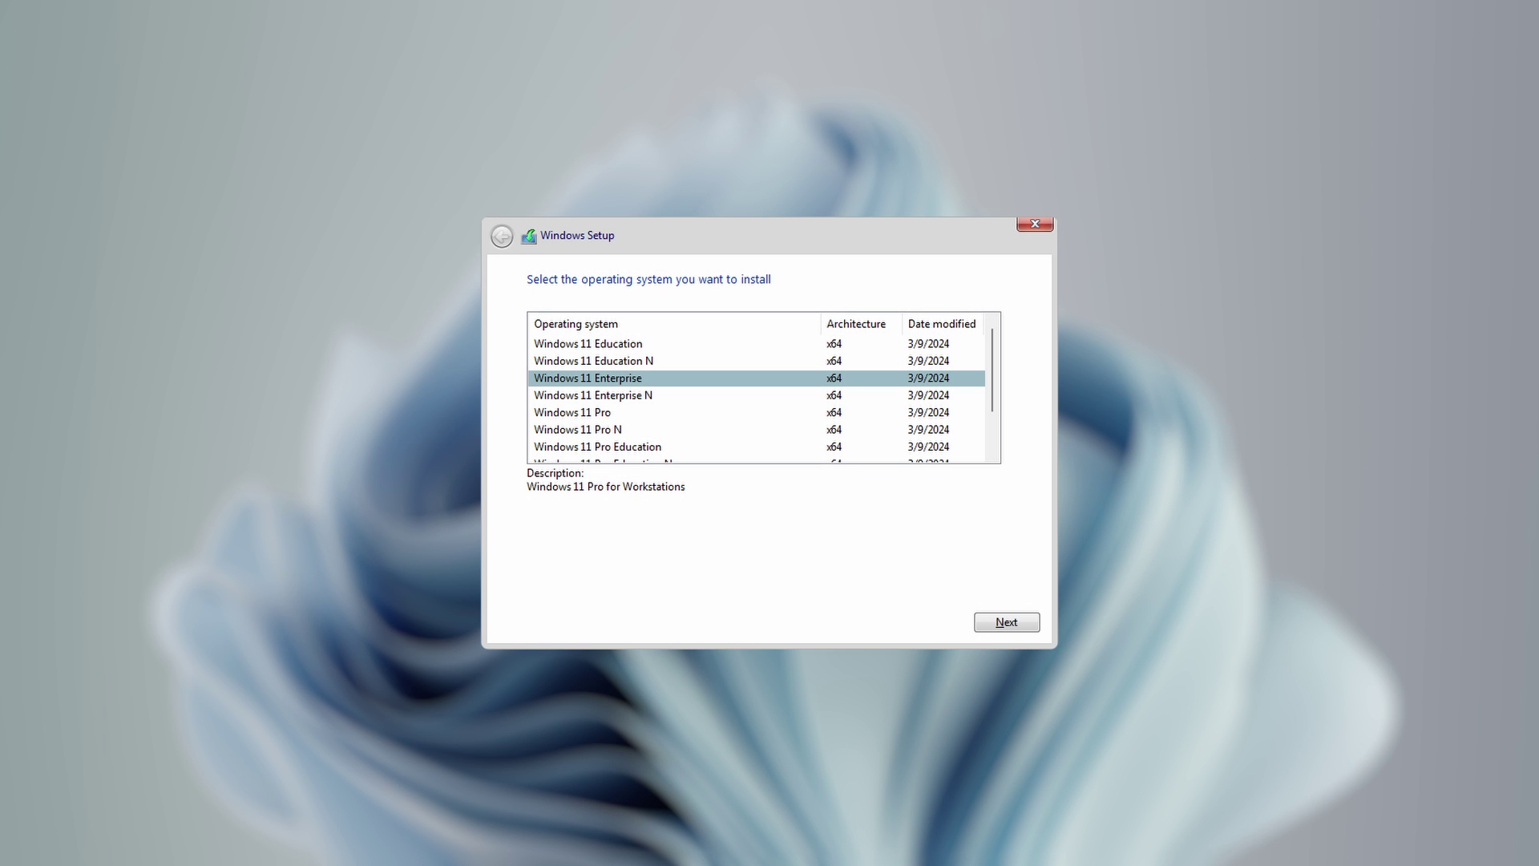
# - Select Windows 11 Education from the operating system list
pyautogui.click(588, 343)
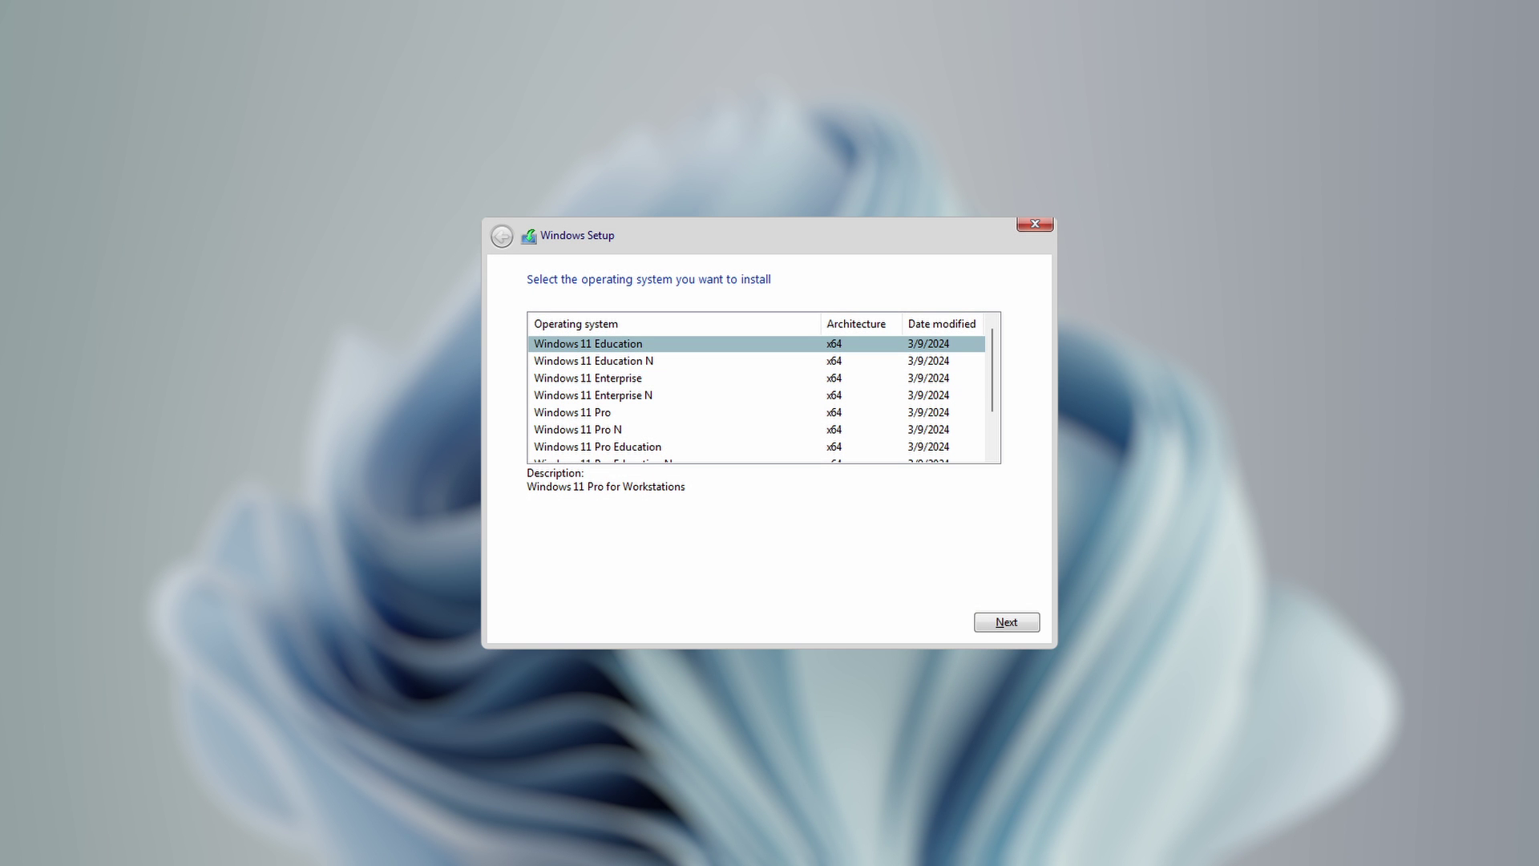